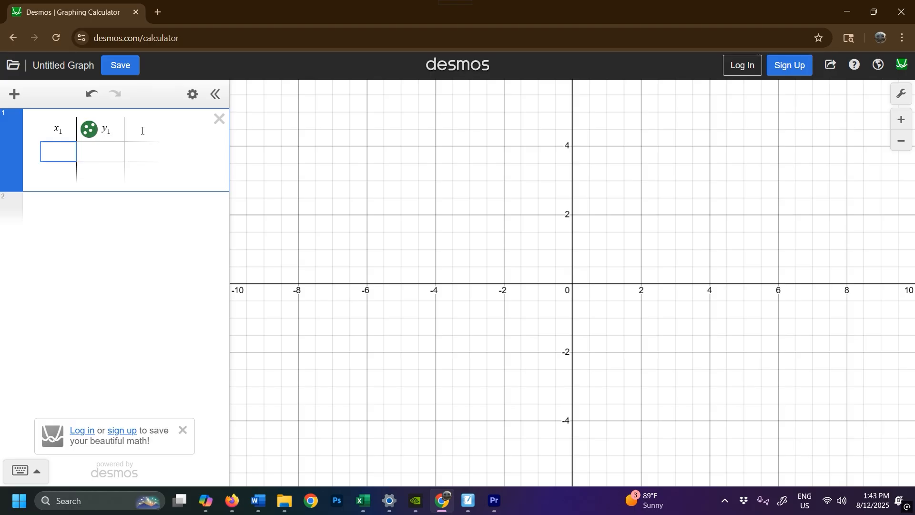
# Widen the expression list and fill the table's x₁ column with 85, 75, 80 and 100.
pyautogui.moveTo(229, 152); pyautogui.dragTo(310, 161)
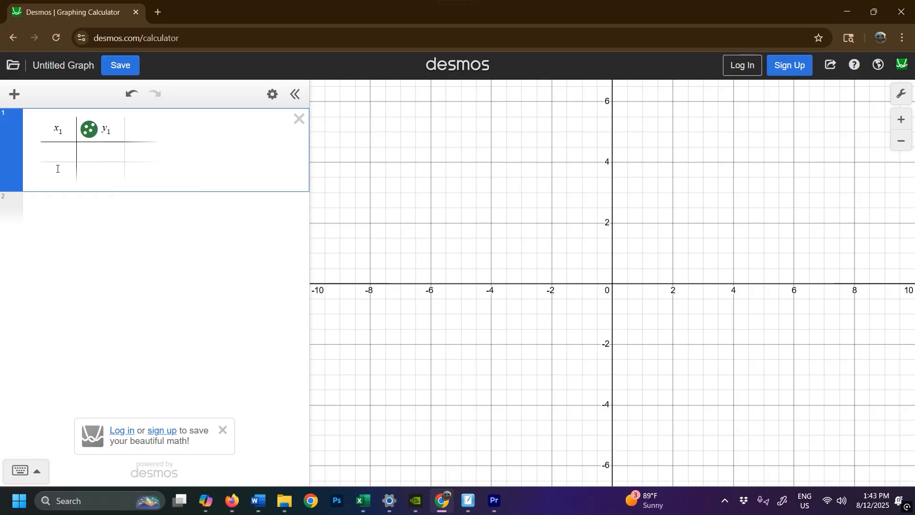
pyautogui.click(62, 150)
pyautogui.write('85')
pyautogui.press('Return')
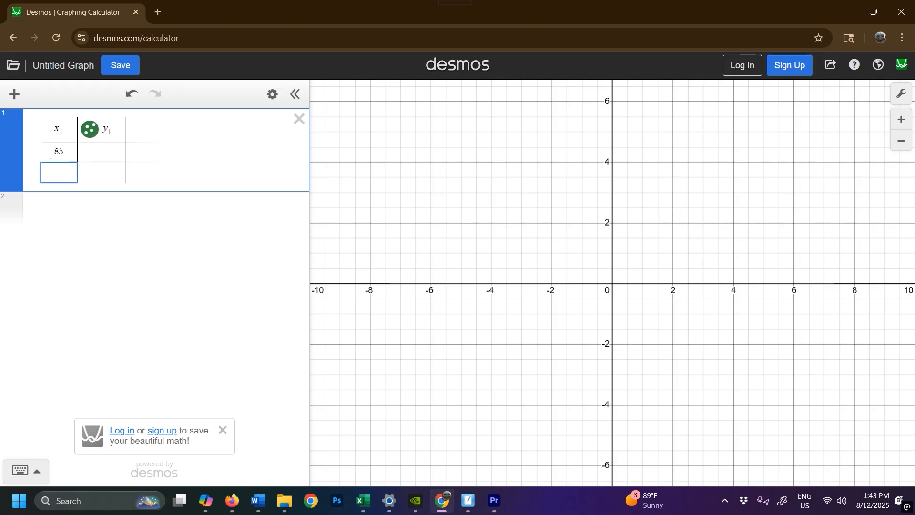
pyautogui.write('75')
pyautogui.press('Return')
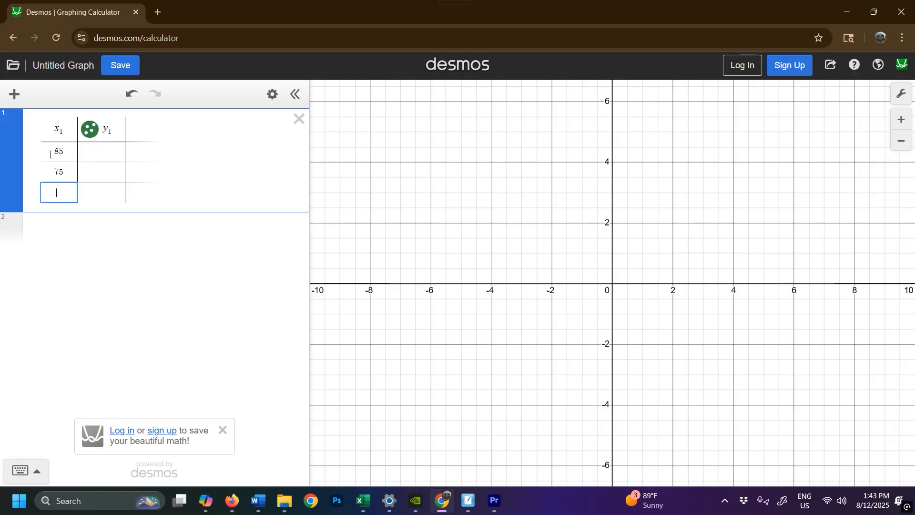
pyautogui.write('80')
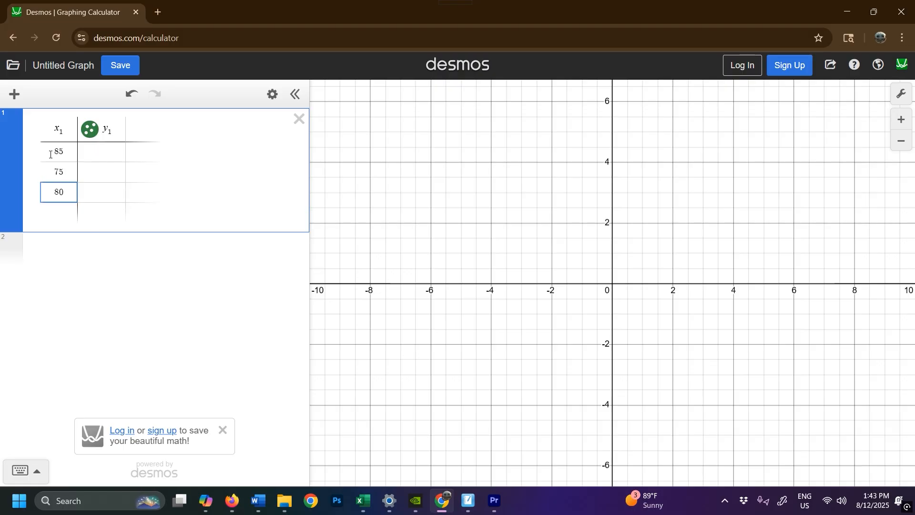
pyautogui.press('Return')
pyautogui.write('100')
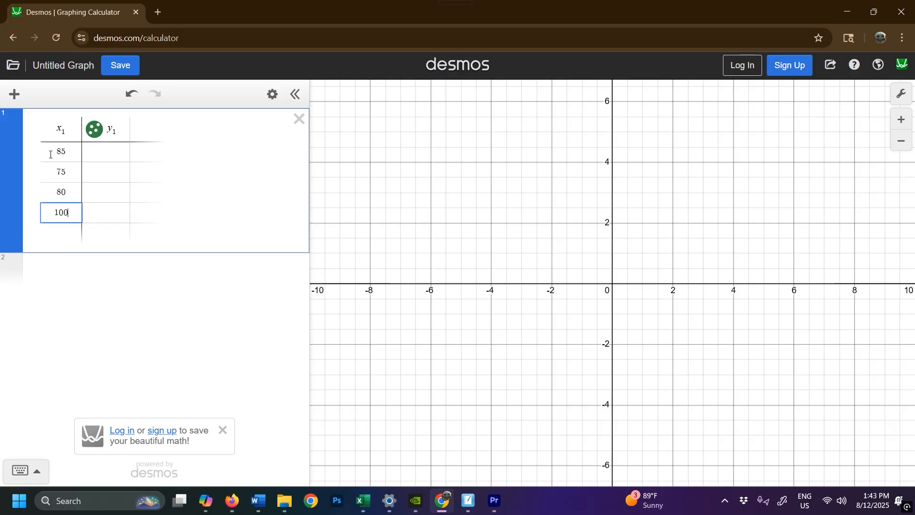
# Fill the y₁ column from the first row down with the weights 0.4, 0.2, 0.25 and 0.15.
pyautogui.press('Right')
pyautogui.press('Up')
pyautogui.press('Up')
pyautogui.press('Up')
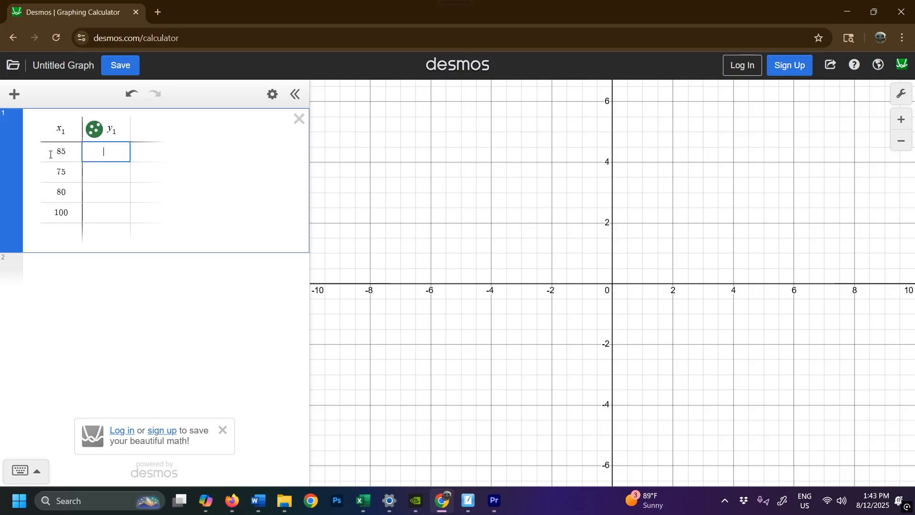
pyautogui.write('0.4')
pyautogui.press('Down')
pyautogui.write('0.2')
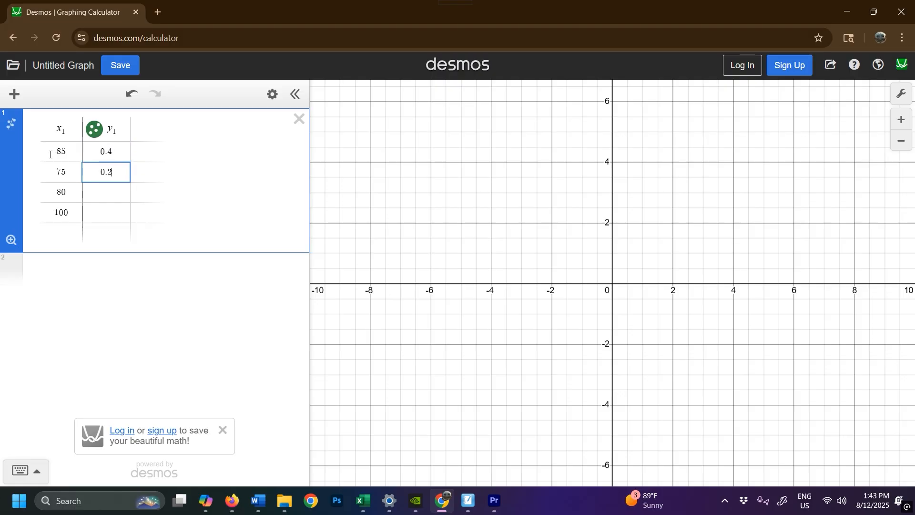
pyautogui.press('Down')
pyautogui.write('0.25')
pyautogui.press('Down')
pyautogui.write('0.15')
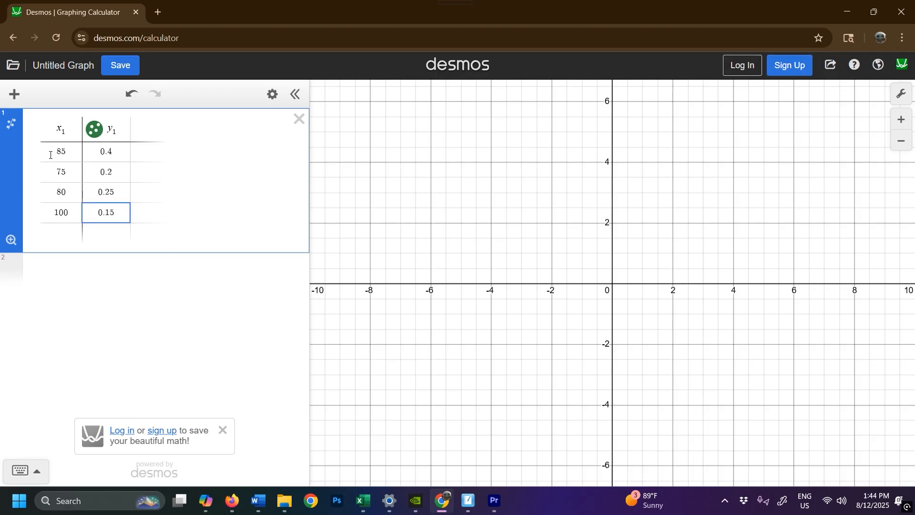
# Add a third table column with the header x₁ · y₁ to multiply each score by its weight.
pyautogui.press('Right')
pyautogui.press('Up')
pyautogui.press('Up')
pyautogui.press('Up')
pyautogui.press('Up')
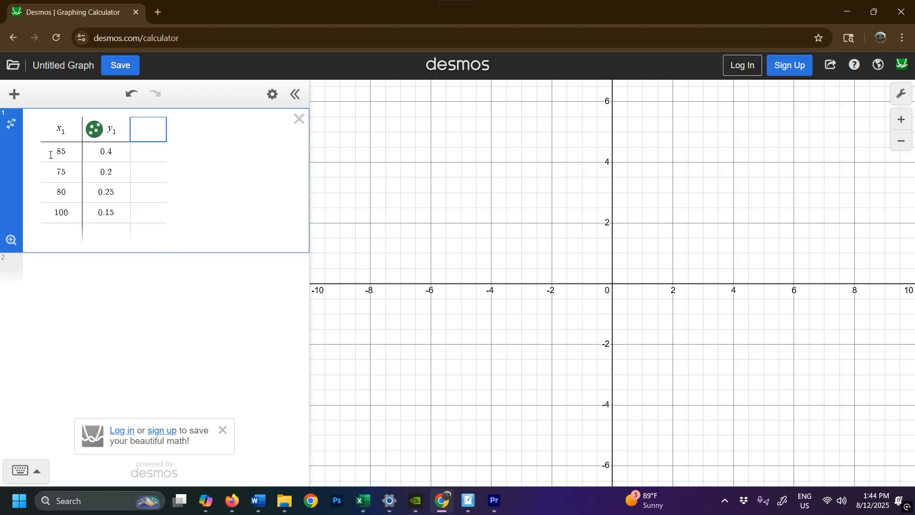
pyautogui.write('x_')
pyautogui.write('1')
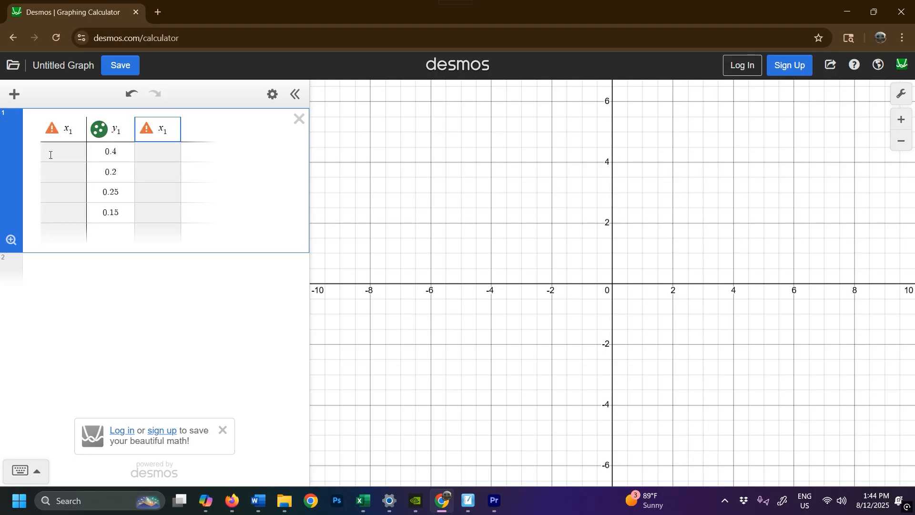
pyautogui.write('*')
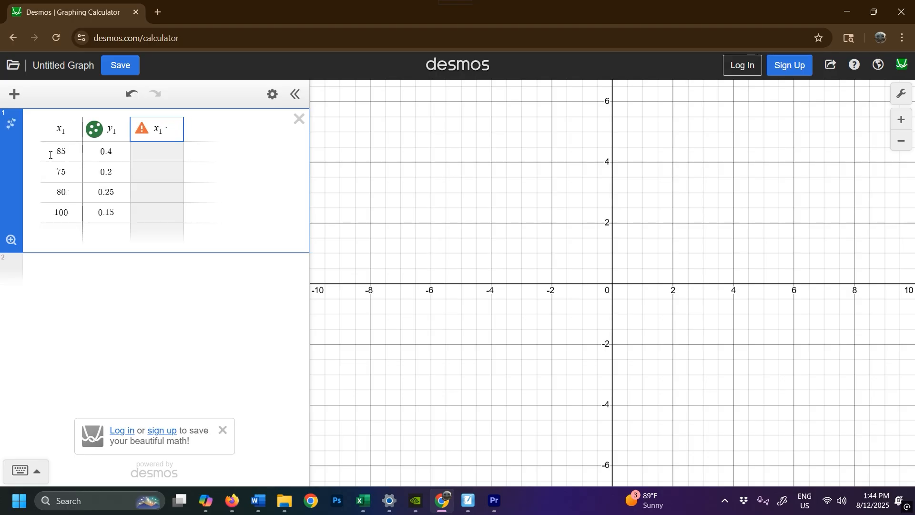
pyautogui.write('y')
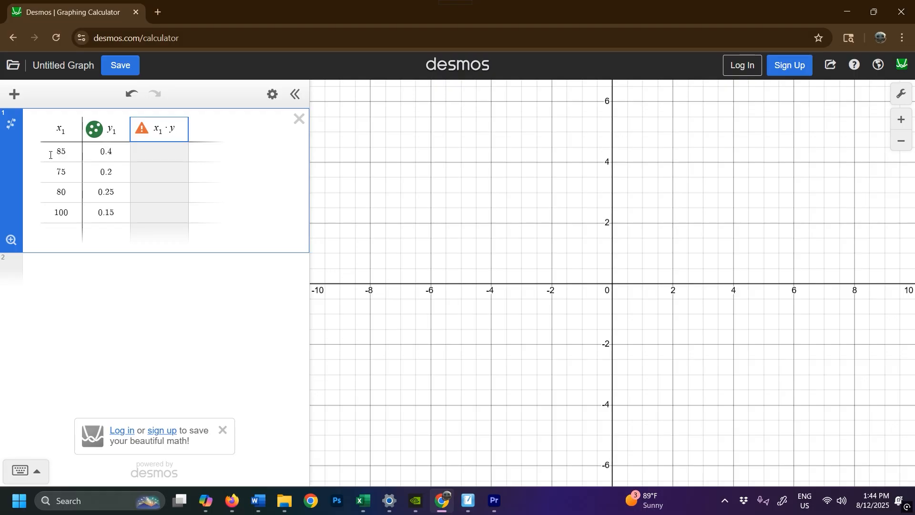
pyautogui.write('1')
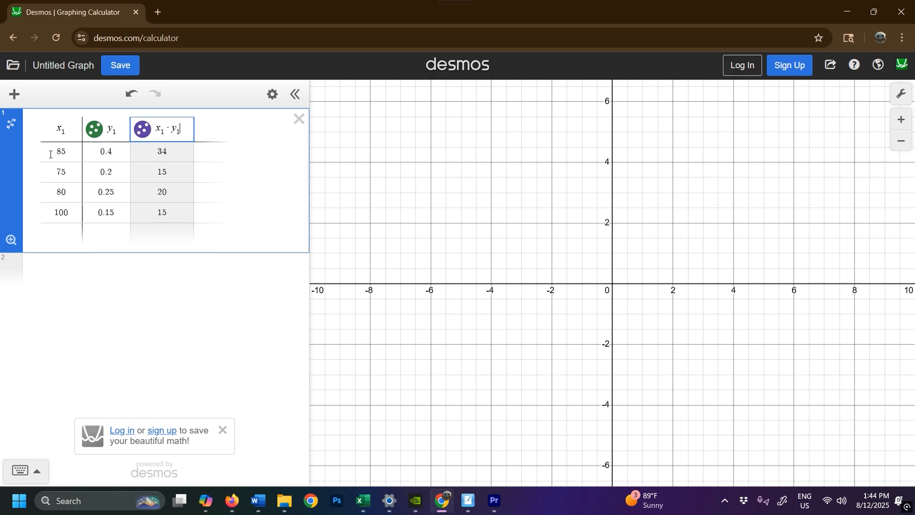
# Switch to SMART Notebook and handwrite the weighted mean formula x̄ = Σ(x·w) / Σ(w) below the example text.
pyautogui.moveTo(494, 500)
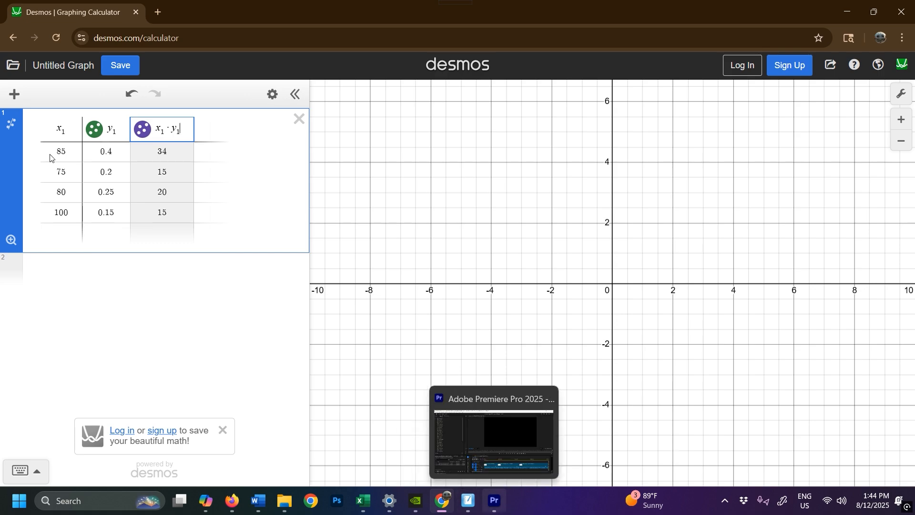
pyautogui.click(468, 501)
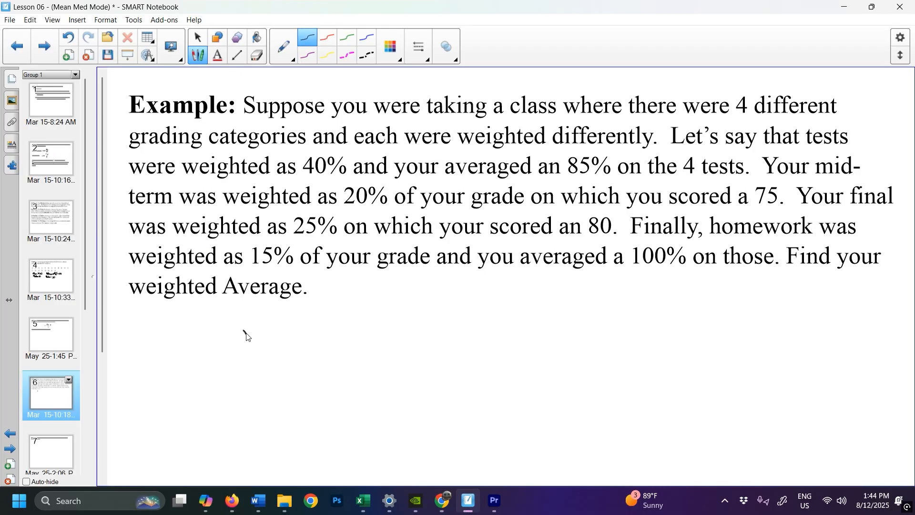
pyautogui.moveTo(244, 331); pyautogui.dragTo(271, 358)
pyautogui.moveTo(262, 332); pyautogui.dragTo(249, 362)
pyautogui.moveTo(272, 323); pyautogui.dragTo(235, 327)
pyautogui.moveTo(277, 341)
pyautogui.mouseDown()
pyautogui.moveTo(294, 339)
pyautogui.moveTo(295, 348)
pyautogui.mouseUp()
pyautogui.moveTo(345, 294)
pyautogui.mouseDown()
pyautogui.moveTo(335, 306)
pyautogui.moveTo(365, 327)
pyautogui.moveTo(379, 324)
pyautogui.mouseUp()
pyautogui.moveTo(379, 310); pyautogui.dragTo(370, 324)
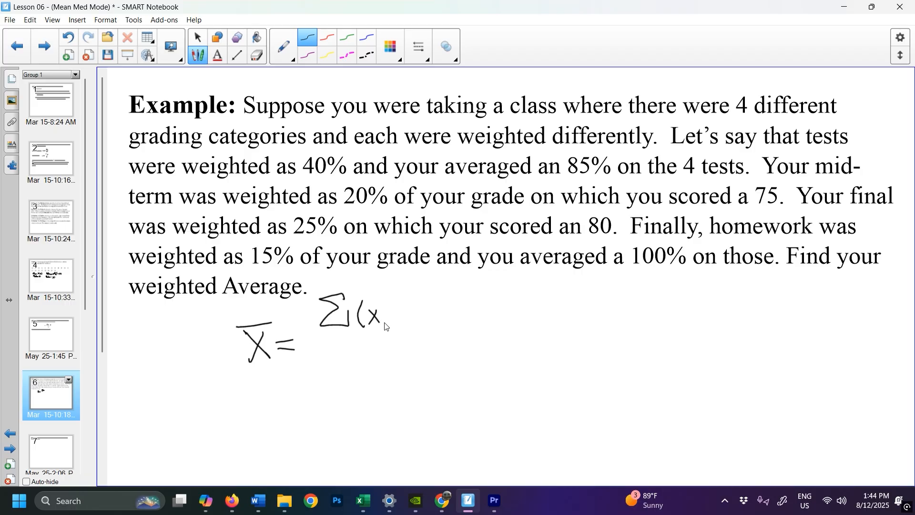
pyautogui.click(381, 316)
pyautogui.moveTo(393, 310)
pyautogui.mouseDown()
pyautogui.moveTo(394, 322)
pyautogui.moveTo(406, 309)
pyautogui.moveTo(410, 330)
pyautogui.mouseUp()
pyautogui.moveTo(326, 339); pyautogui.dragTo(422, 343)
pyautogui.moveTo(364, 350)
pyautogui.mouseDown()
pyautogui.moveTo(342, 353)
pyautogui.moveTo(358, 376)
pyautogui.moveTo(375, 382)
pyautogui.moveTo(400, 359)
pyautogui.moveTo(404, 383)
pyautogui.mouseUp()
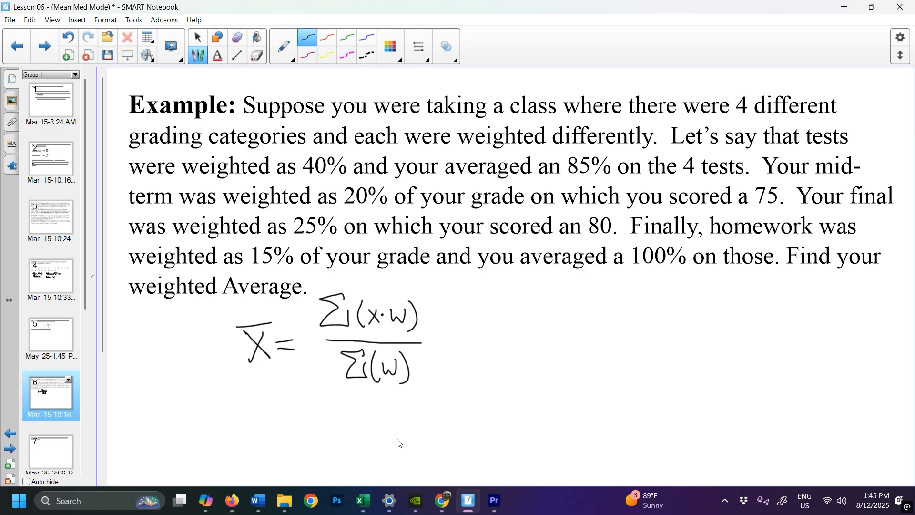
# Switch back to Desmos and add the expression total(x₁ · y₁) below the table, reusing the third column's header.
pyautogui.moveTo(442, 500)
pyautogui.click(446, 498)
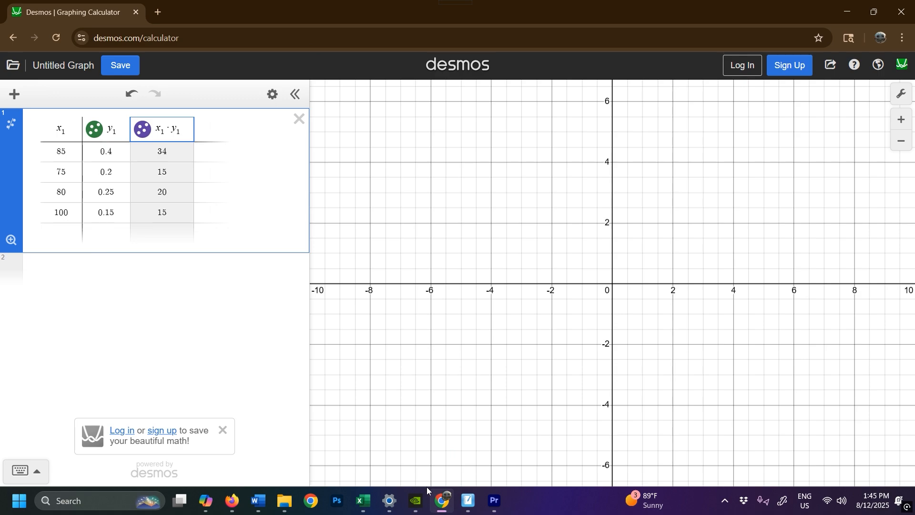
pyautogui.press('Return')
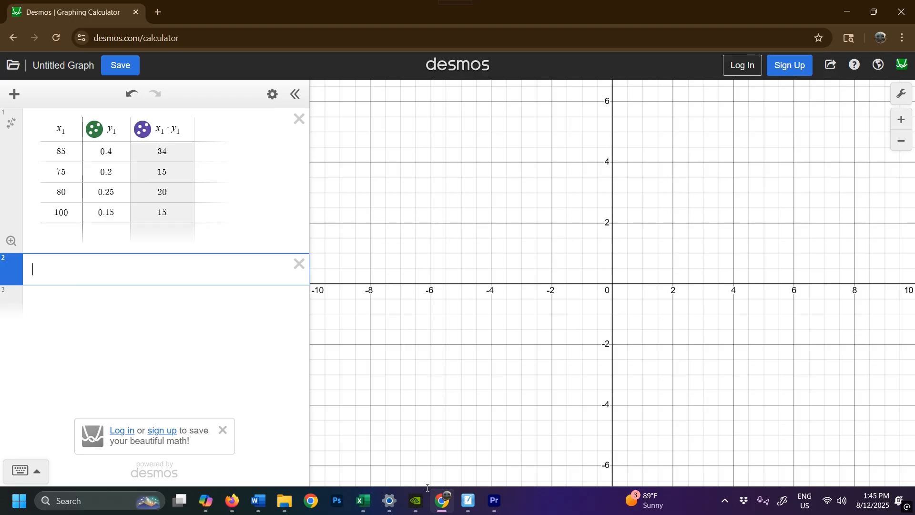
pyautogui.write('tota')
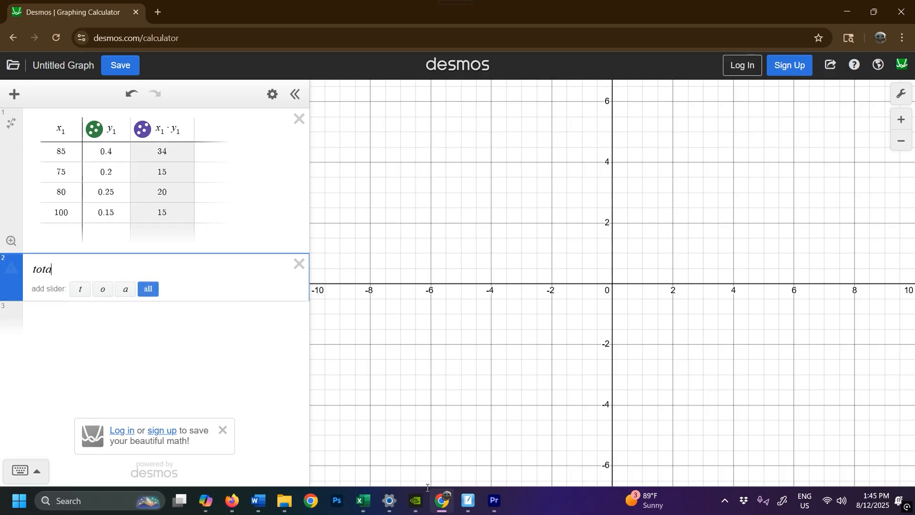
pyautogui.write('l(')
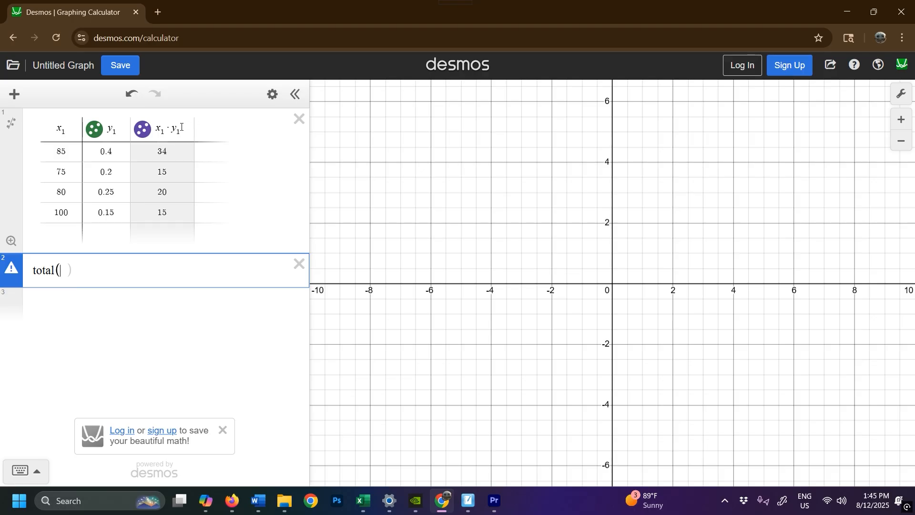
pyautogui.moveTo(181, 127); pyautogui.dragTo(157, 129)
pyautogui.hotkey('ctrl', 'c')
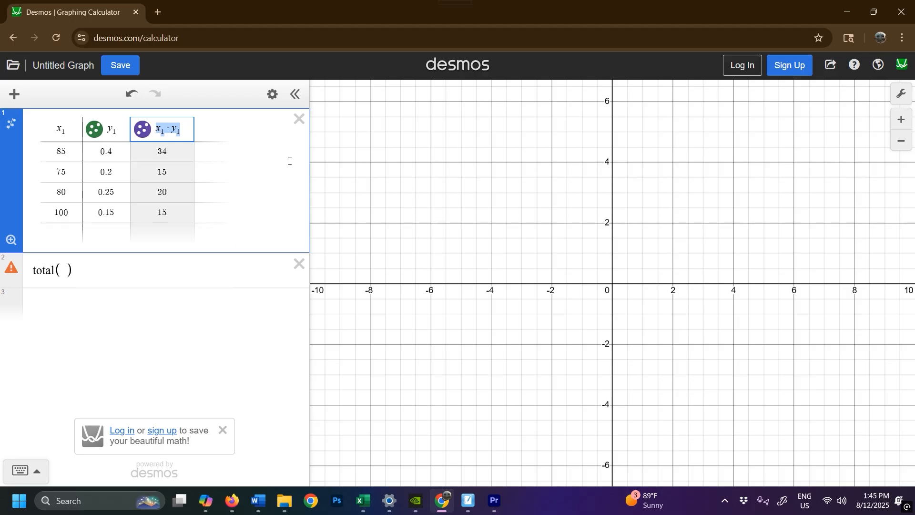
pyautogui.click(60, 269)
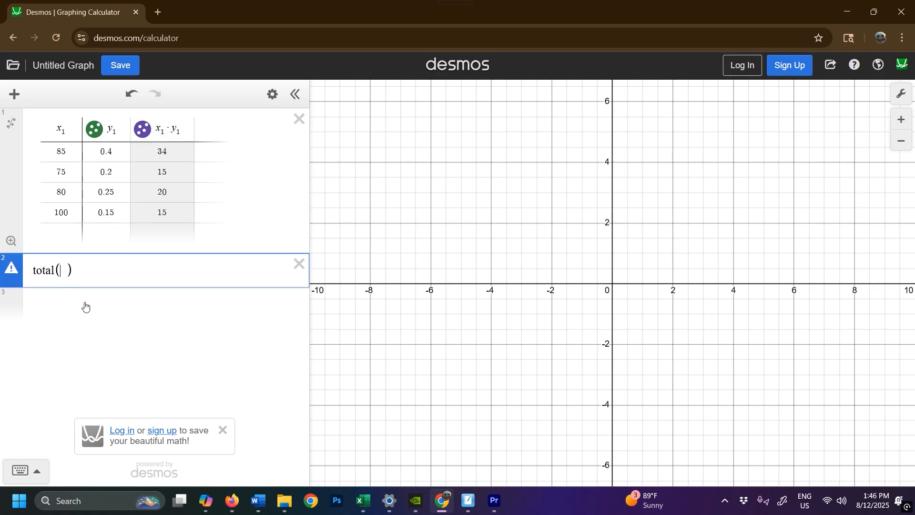
pyautogui.hotkey('ctrl', 'v')
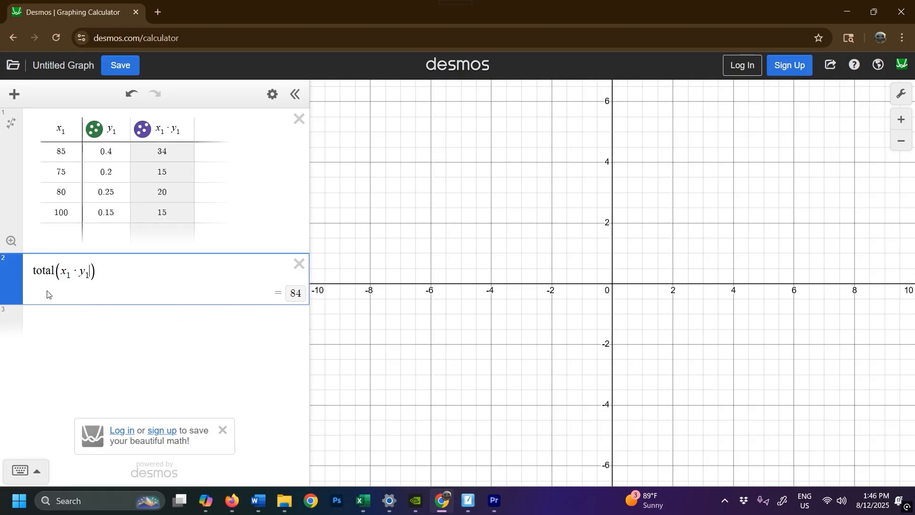
# Add the expression total(y₁) on the line below to sum the weights.
pyautogui.click(40, 319)
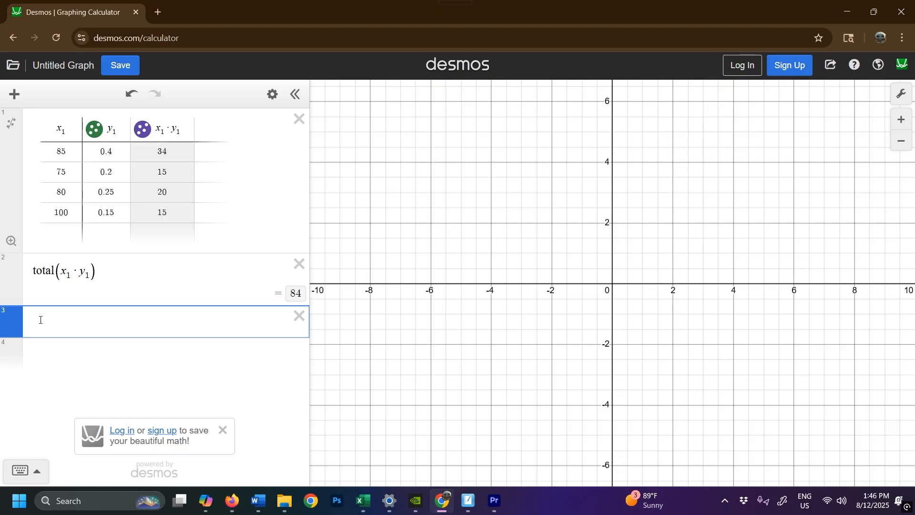
pyautogui.write('tota')
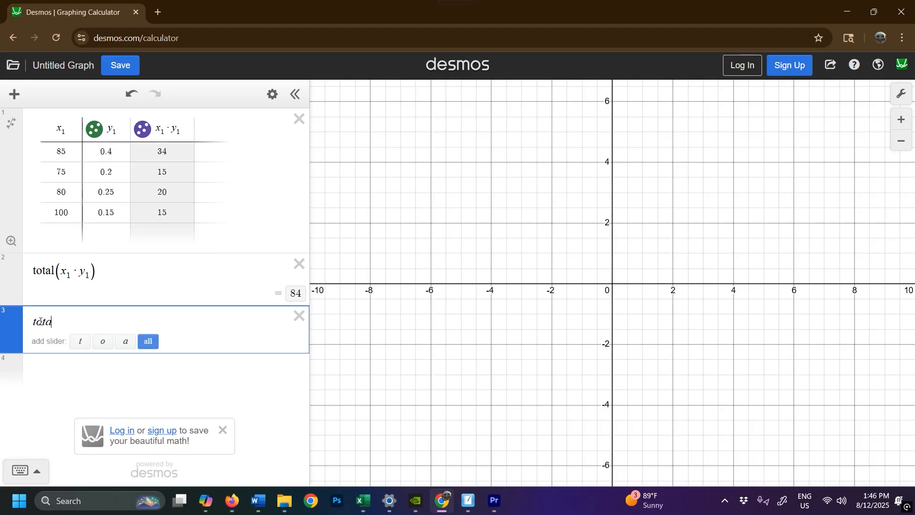
pyautogui.write('l(')
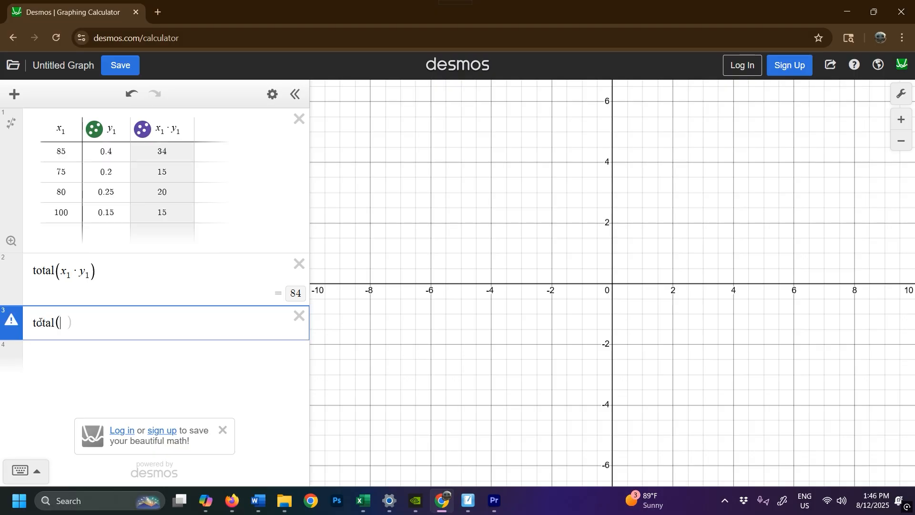
pyautogui.write('y_1')
pyautogui.press('Right')
pyautogui.press('Right')
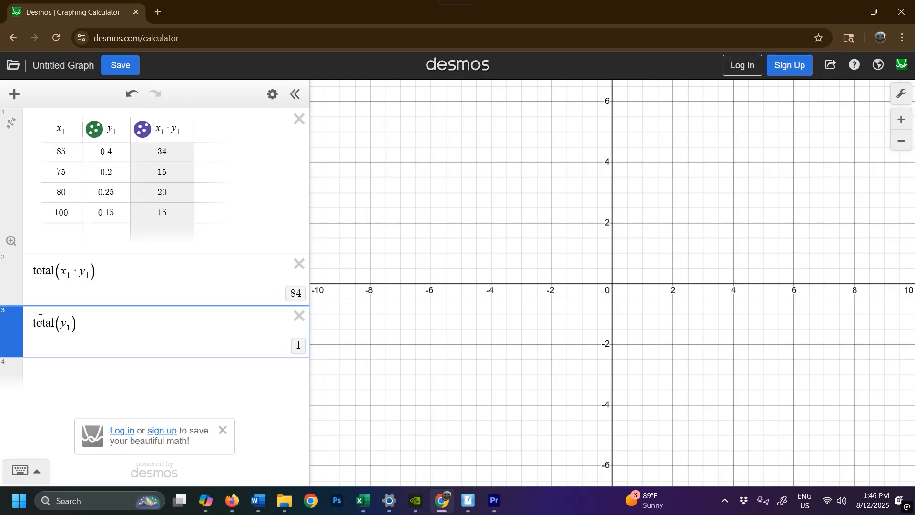
# Return to SMART Notebook and handwrite = 84/1 = 84% after the weighted mean formula.
pyautogui.hotkey('alt', 'Tab')
pyautogui.moveTo(492, 302)
pyautogui.mouseDown()
pyautogui.moveTo(481, 303)
pyautogui.moveTo(512, 313)
pyautogui.mouseUp()
pyautogui.moveTo(511, 300)
pyautogui.mouseDown()
pyautogui.moveTo(509, 332)
pyautogui.moveTo(479, 343)
pyautogui.mouseUp()
pyautogui.moveTo(499, 358); pyautogui.dragTo(500, 380)
pyautogui.moveTo(533, 340); pyautogui.dragTo(545, 345)
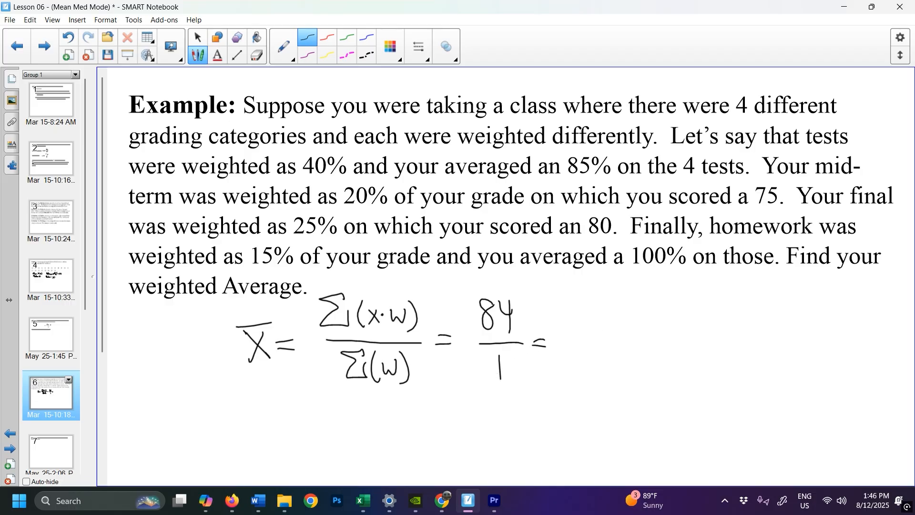
pyautogui.moveTo(601, 322)
pyautogui.mouseDown()
pyautogui.moveTo(592, 319)
pyautogui.moveTo(629, 345)
pyautogui.moveTo(625, 373)
pyautogui.mouseUp()
pyautogui.moveTo(635, 329)
pyautogui.mouseDown()
pyautogui.moveTo(658, 323)
pyautogui.moveTo(636, 364)
pyautogui.mouseUp()
pyautogui.moveTo(665, 355)
pyautogui.mouseDown()
pyautogui.moveTo(649, 374)
pyautogui.moveTo(658, 346)
pyautogui.mouseUp()
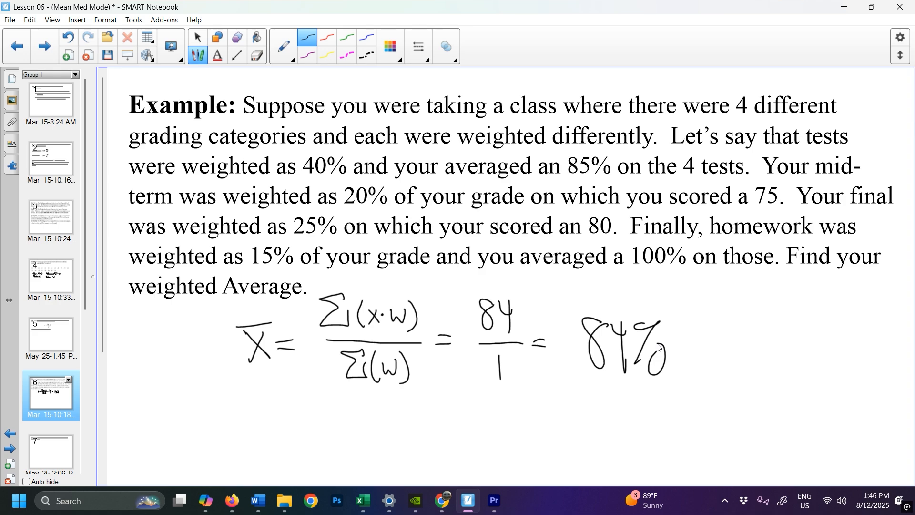